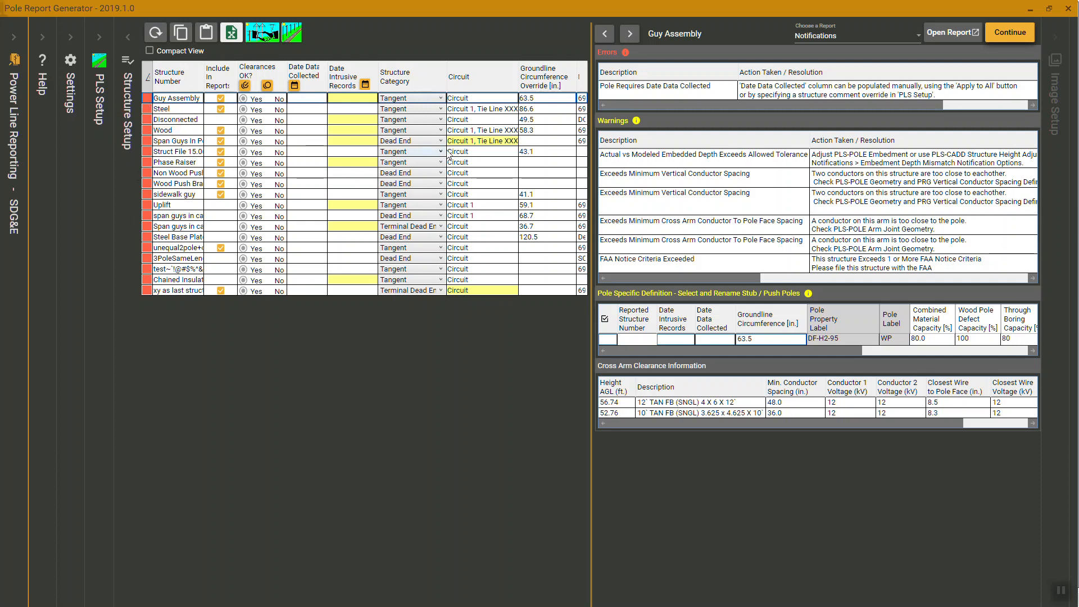
Try to continue past the structure setup without entering the dates of data collection, and dismiss the resulting notice
{"action": "left_click", "coordinate": [1010, 33]}
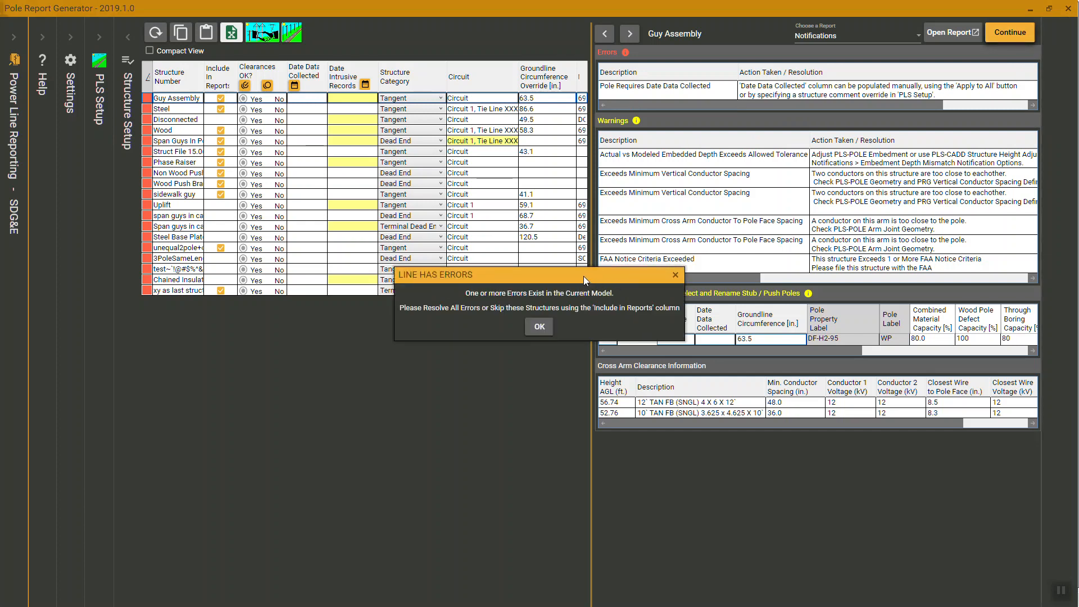
{"action": "left_click_drag", "start_coordinate": [584, 275], "coordinate": [543, 274]}
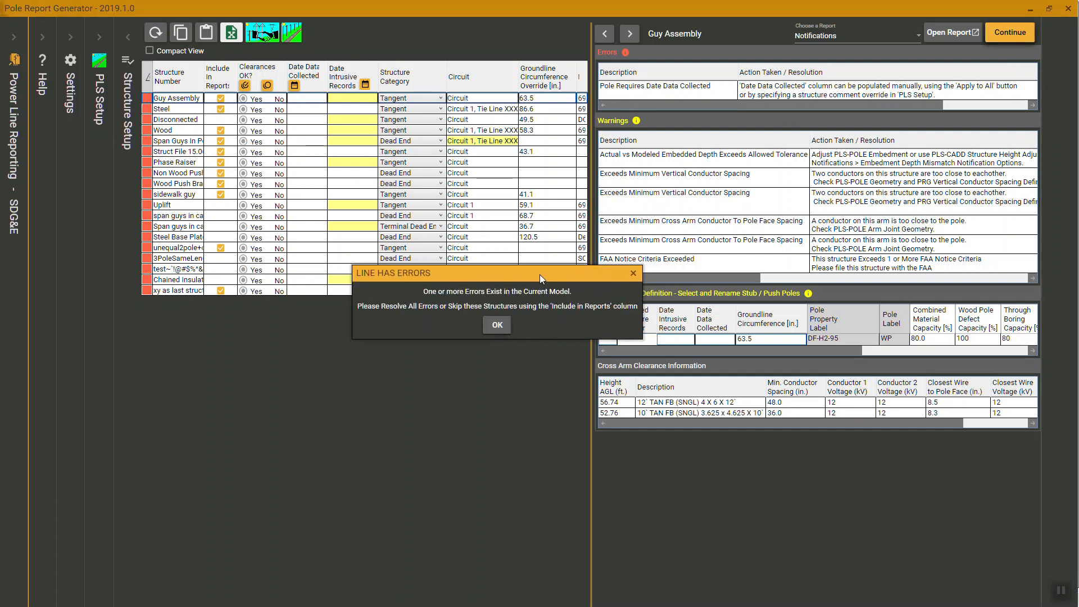
{"action": "left_click", "coordinate": [495, 326]}
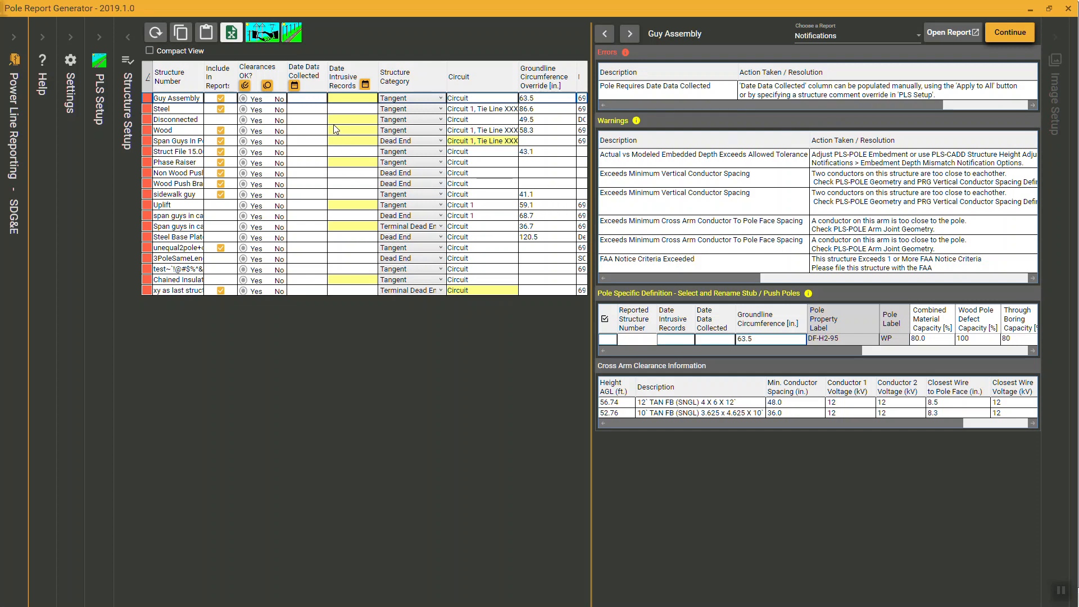
Enter 1/1/2019 as the Date Data Collected for the Guy Assembly structure
{"action": "left_click", "coordinate": [308, 101]}
{"action": "type", "text": "1/1/2019"}
{"action": "key", "text": "Return"}
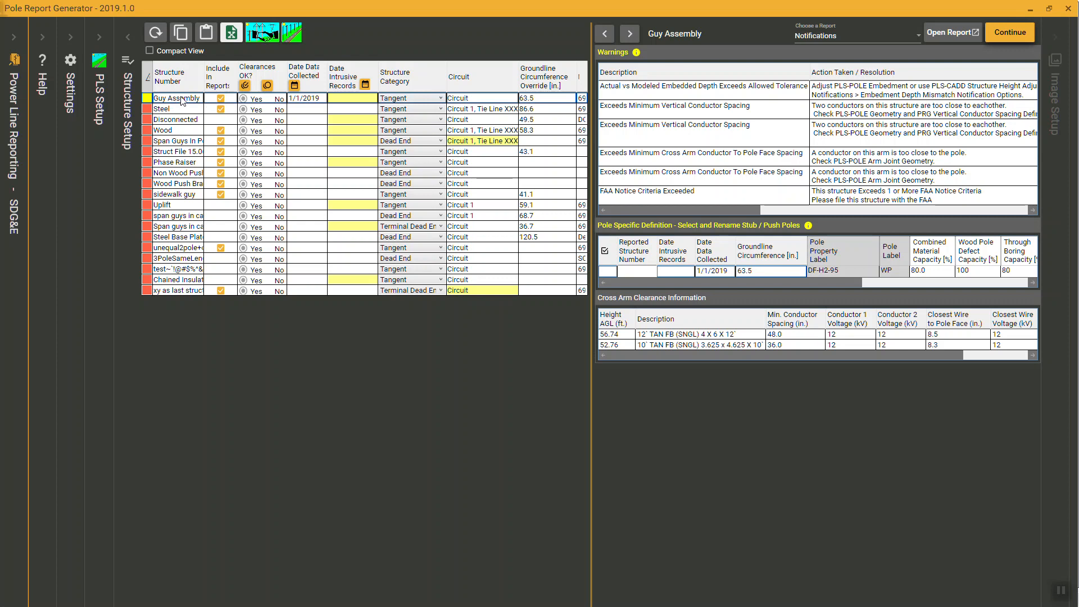
Apply 1/1/2019 as the Date Data Collected to all structures at once
{"action": "left_click", "coordinate": [294, 85]}
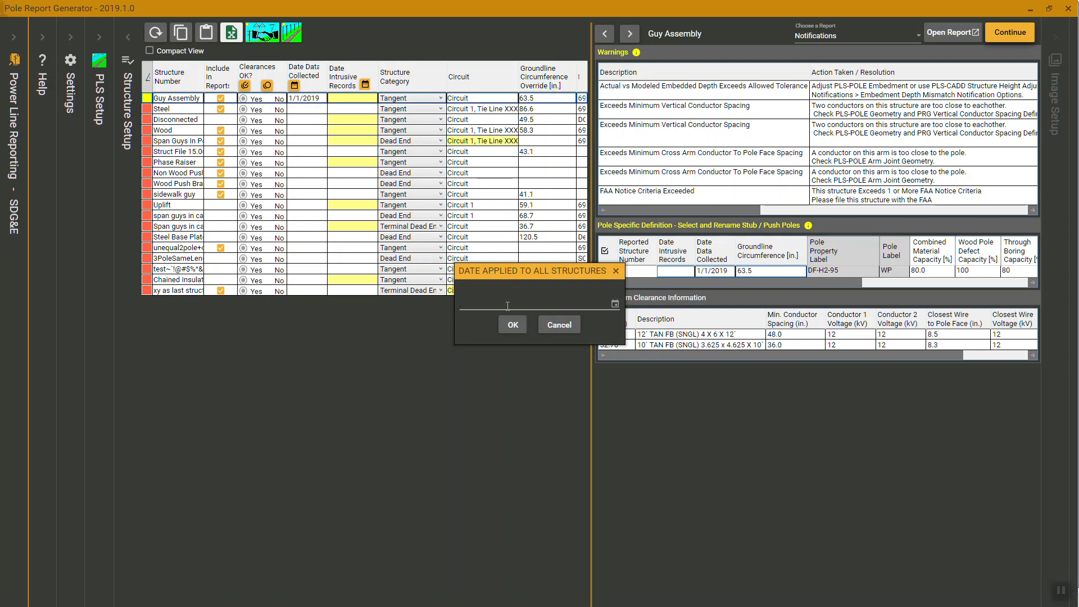
{"action": "type", "text": "1/1/2019"}
{"action": "left_click", "coordinate": [616, 304]}
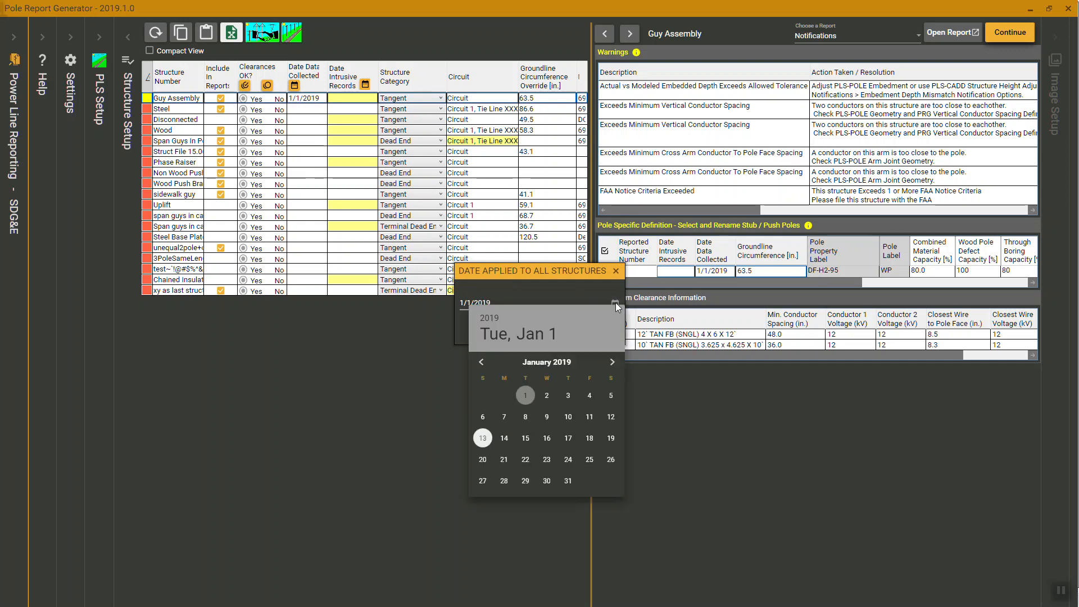
{"action": "left_click", "coordinate": [525, 395]}
{"action": "left_click", "coordinate": [513, 325]}
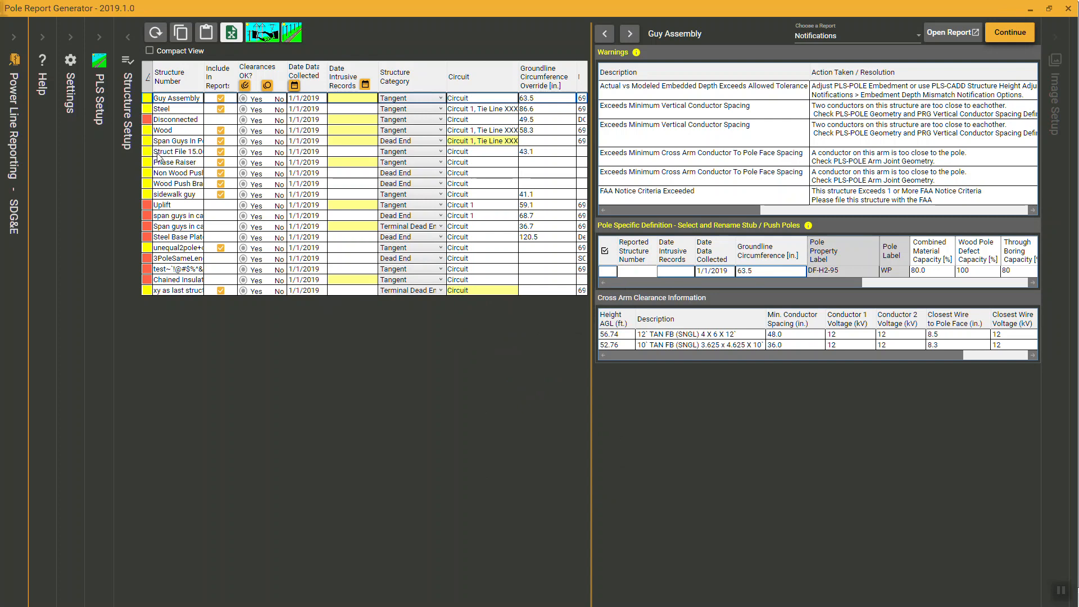
Review the notifications for Uplift, span guys in cadd-subject and Non Wood Push Brace, and check whether the setup can continue
{"action": "left_click", "coordinate": [162, 207]}
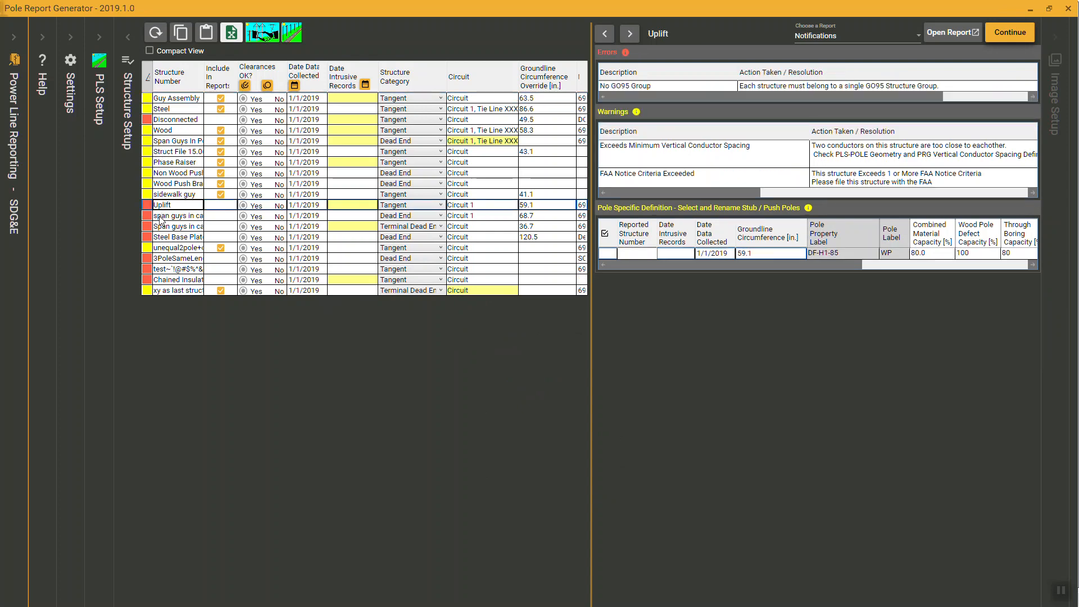
{"action": "left_click", "coordinate": [163, 218]}
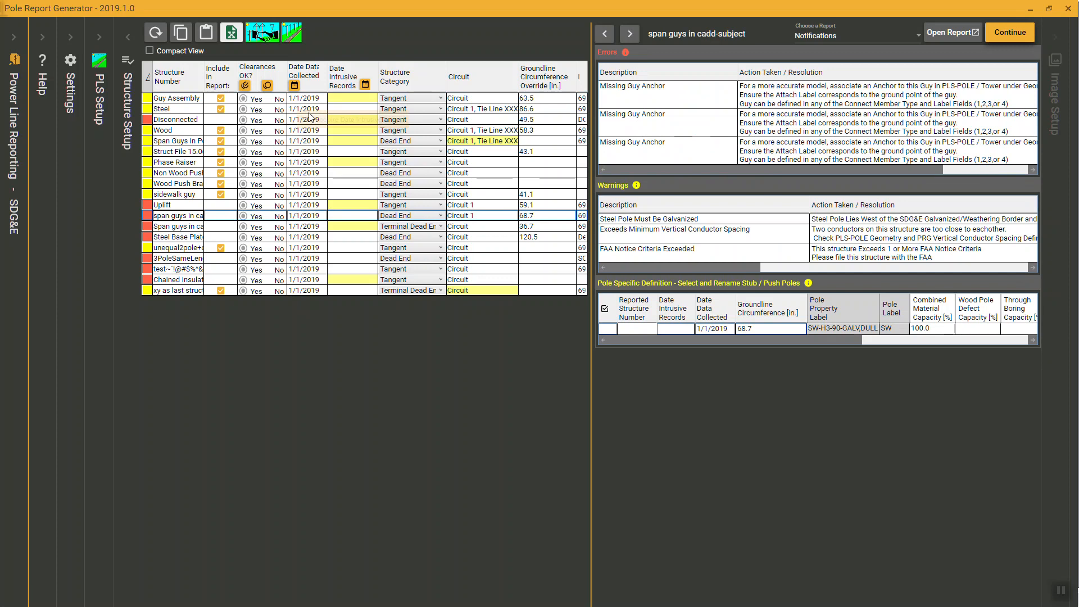
{"action": "left_click", "coordinate": [177, 174]}
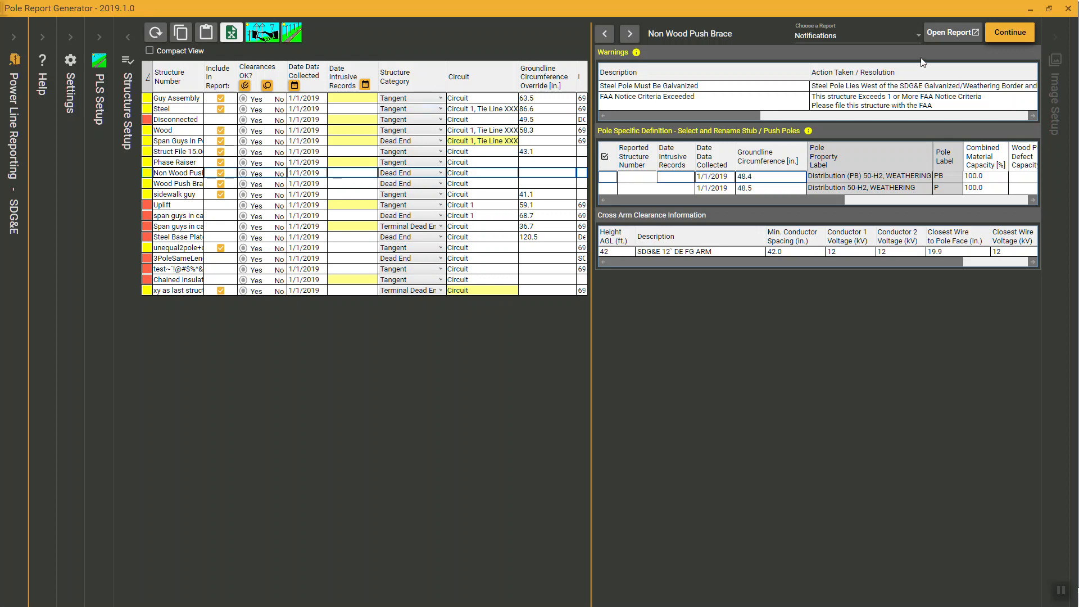
{"action": "left_click", "coordinate": [995, 44]}
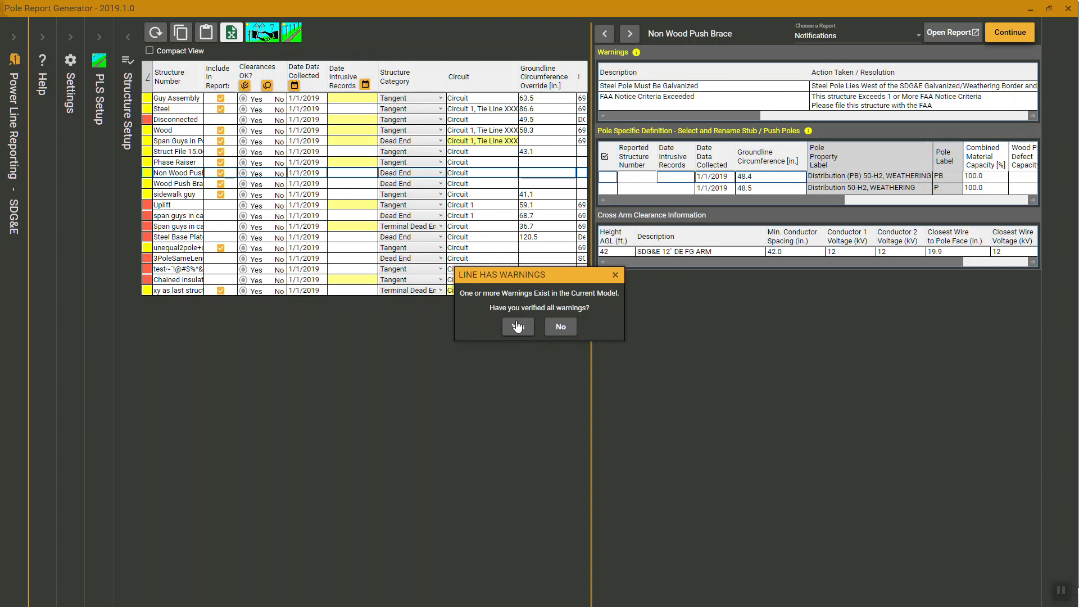
{"action": "left_click", "coordinate": [617, 275]}
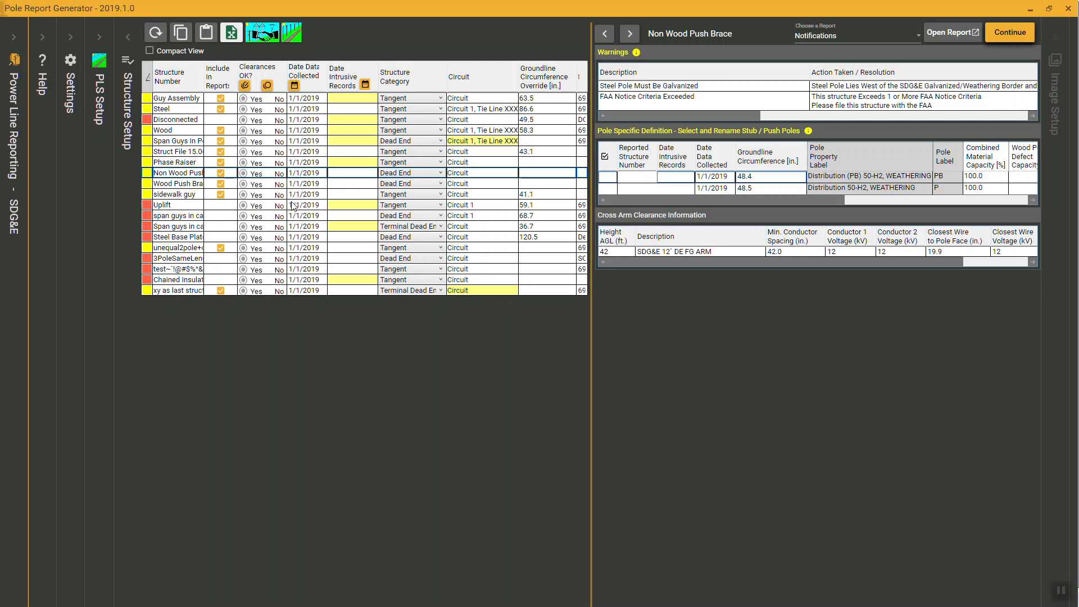
Examine the Date Data Collected column in the PLS-CADD staking table, and return to Pole Report Generator
{"action": "key", "text": "alt+Tab"}
{"action": "key", "text": "alt+Tab"}
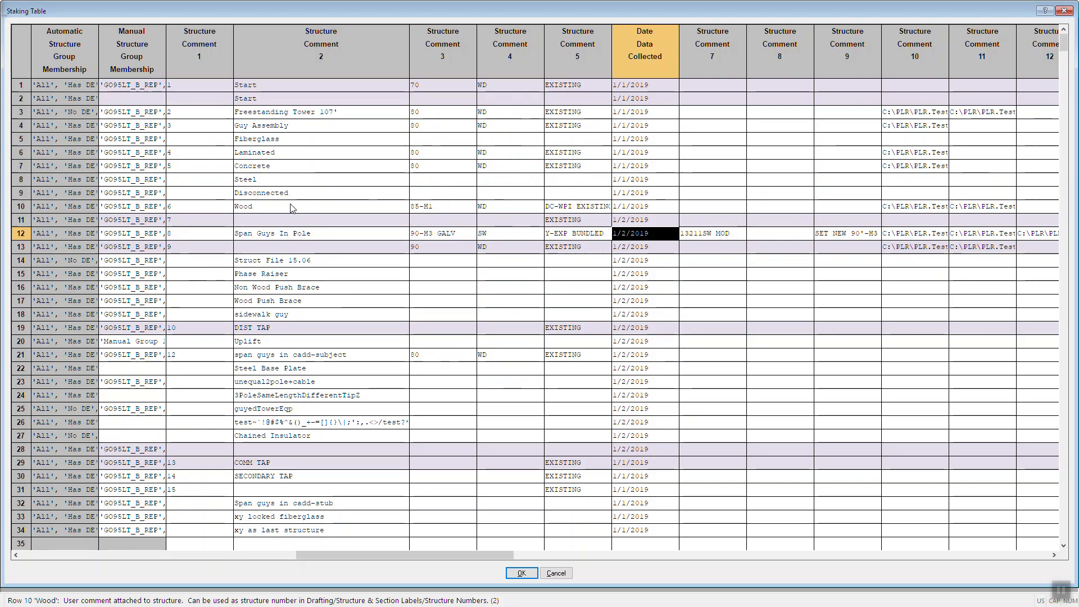
{"action": "left_click_drag", "start_coordinate": [420, 558], "coordinate": [405, 559]}
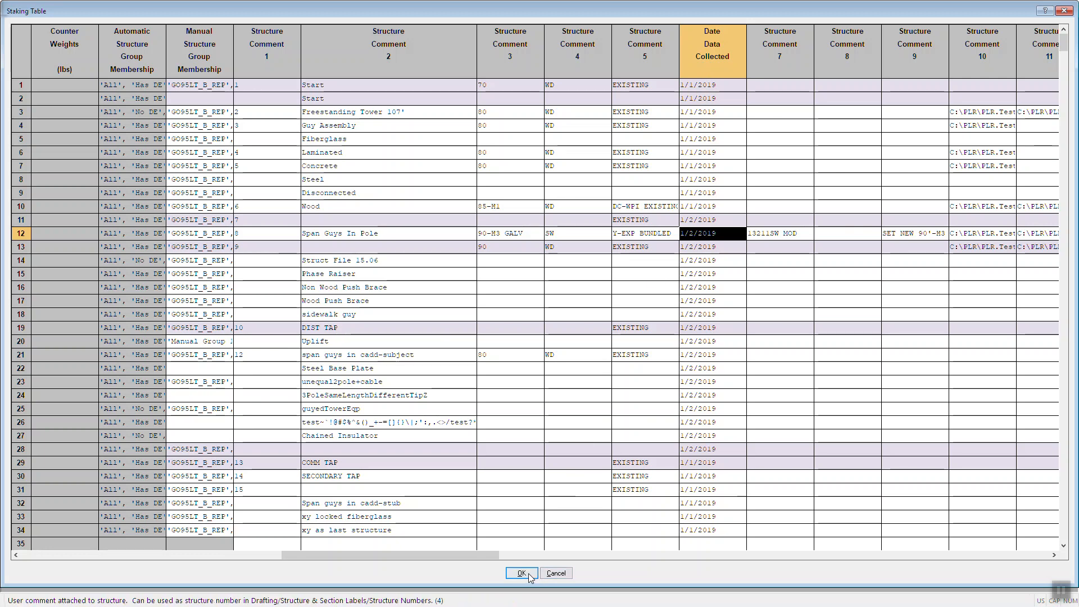
{"action": "key", "text": "alt+Tab"}
{"action": "key", "text": "alt+Tab"}
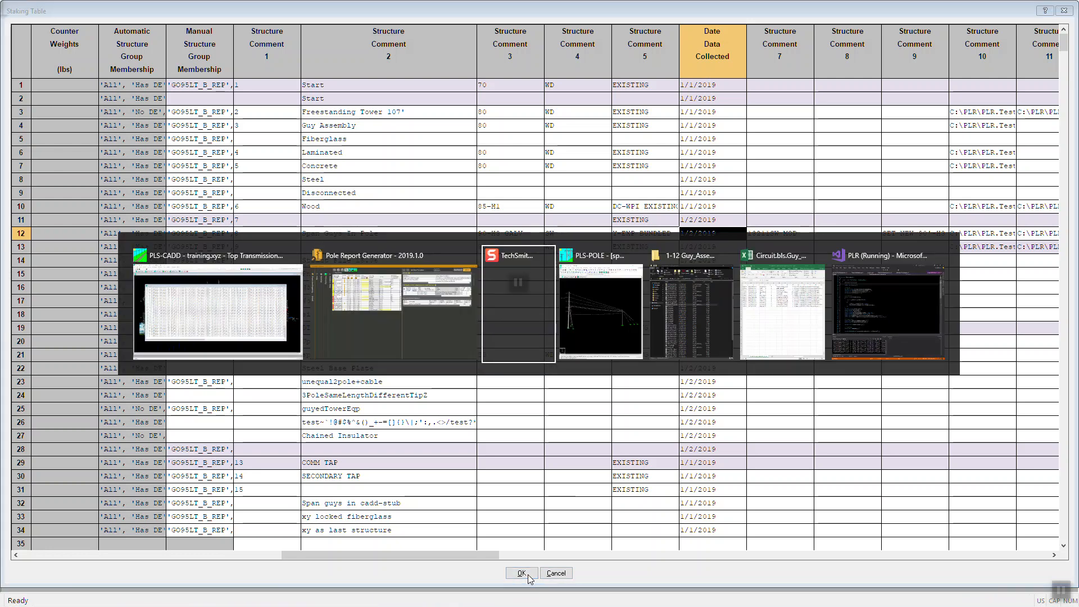
{"action": "key", "text": "alt+shift+Tab"}
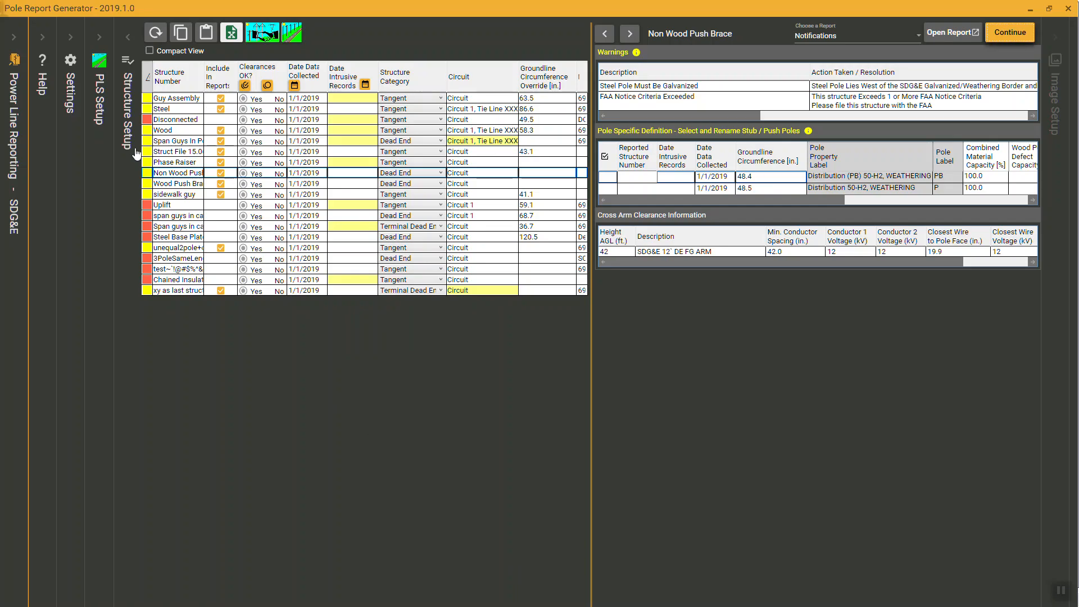
In the PLS setup, set the Date Data Collected structure comment override to 6 and continue to reload the structure setup
{"action": "left_click", "coordinate": [99, 140]}
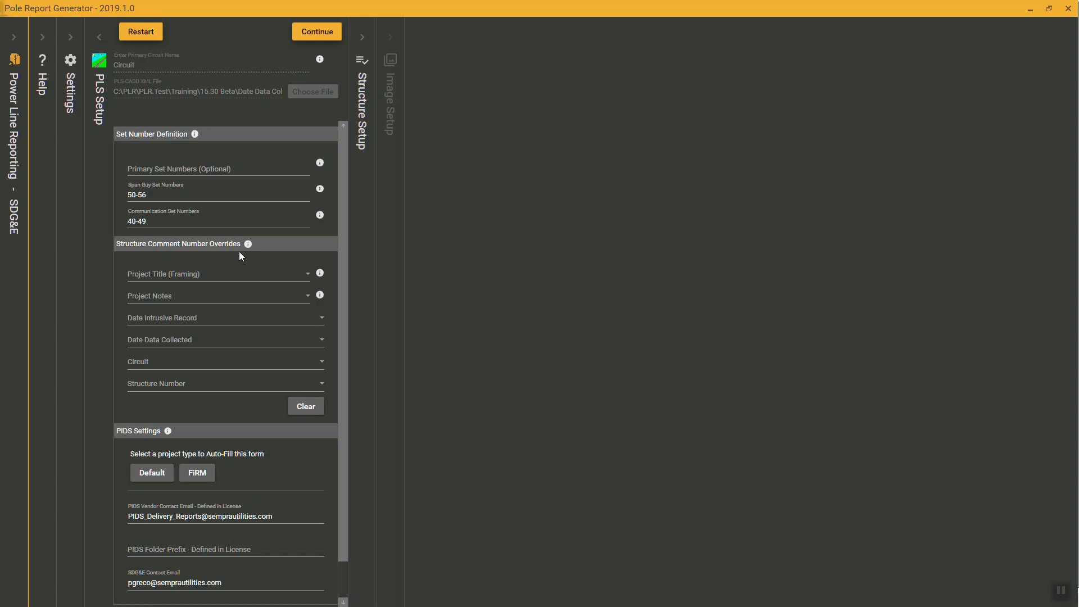
{"action": "left_click", "coordinate": [159, 346]}
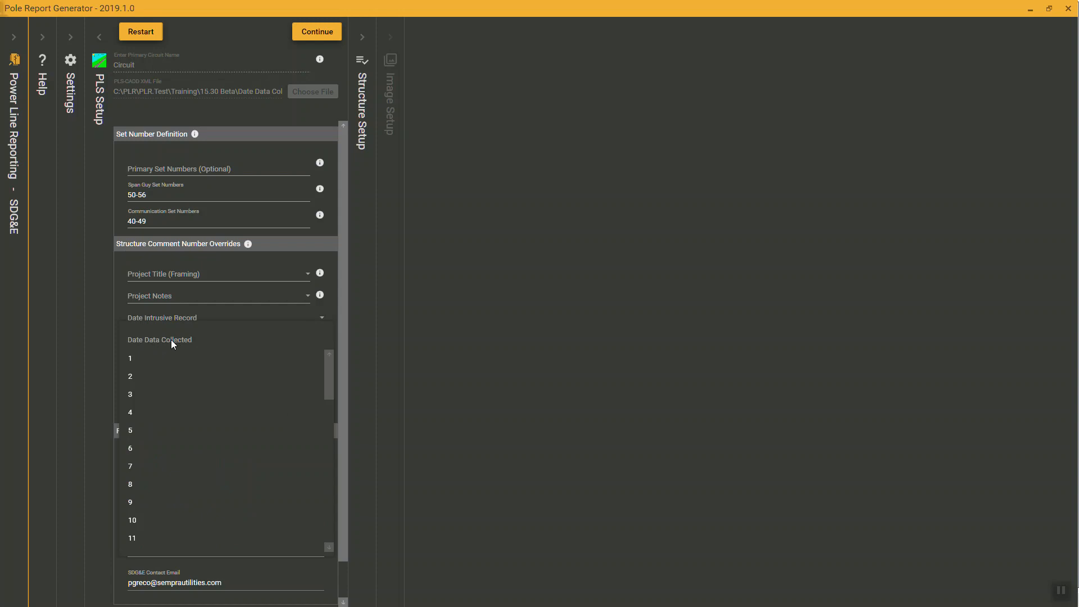
{"action": "left_click", "coordinate": [136, 448]}
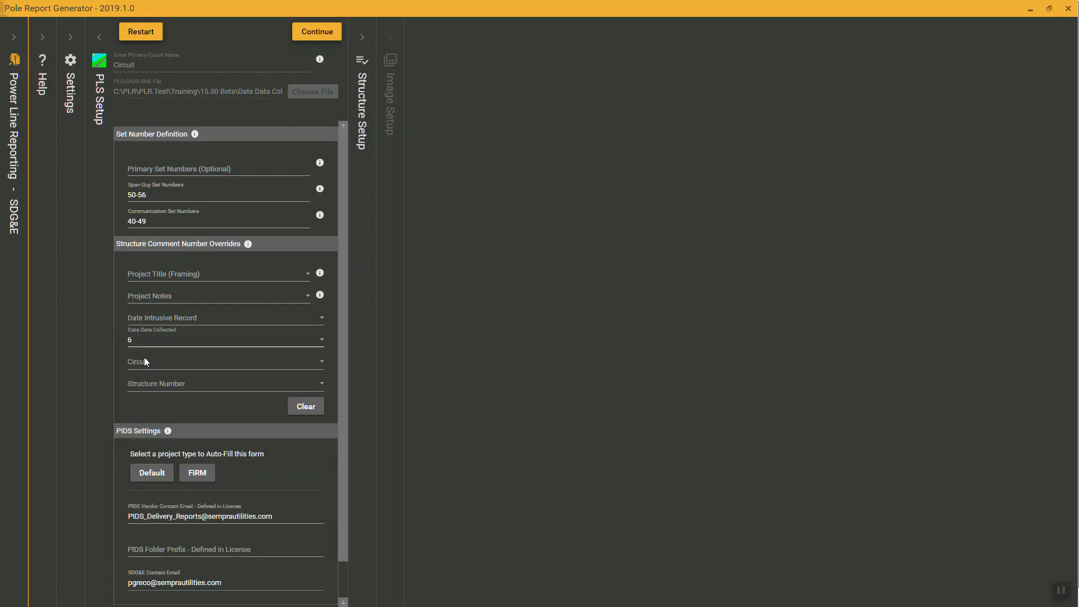
{"action": "left_click", "coordinate": [317, 31]}
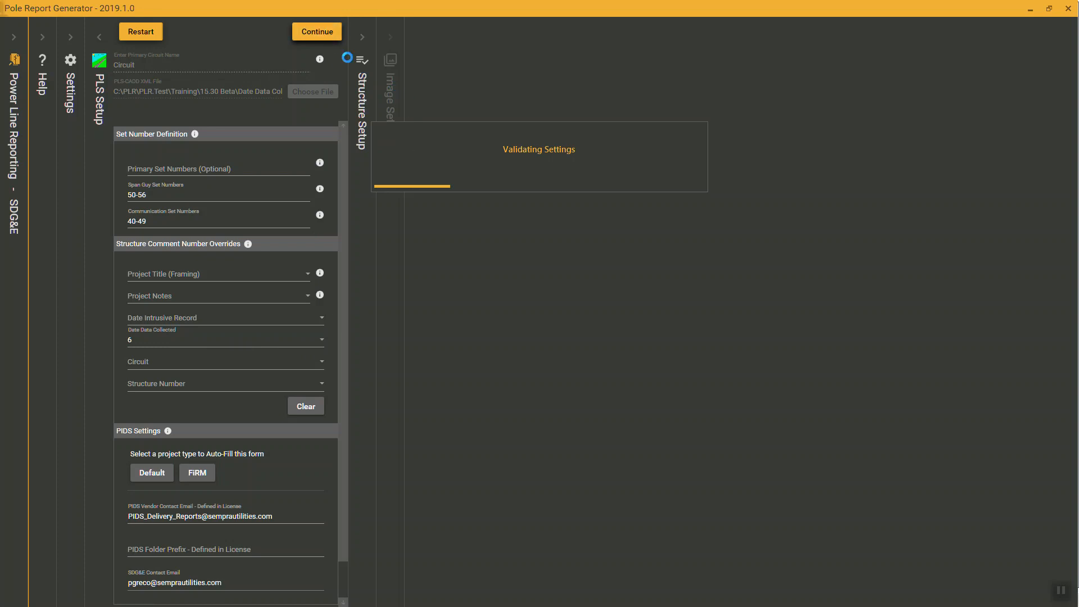
{"action": "left_click", "coordinate": [503, 326]}
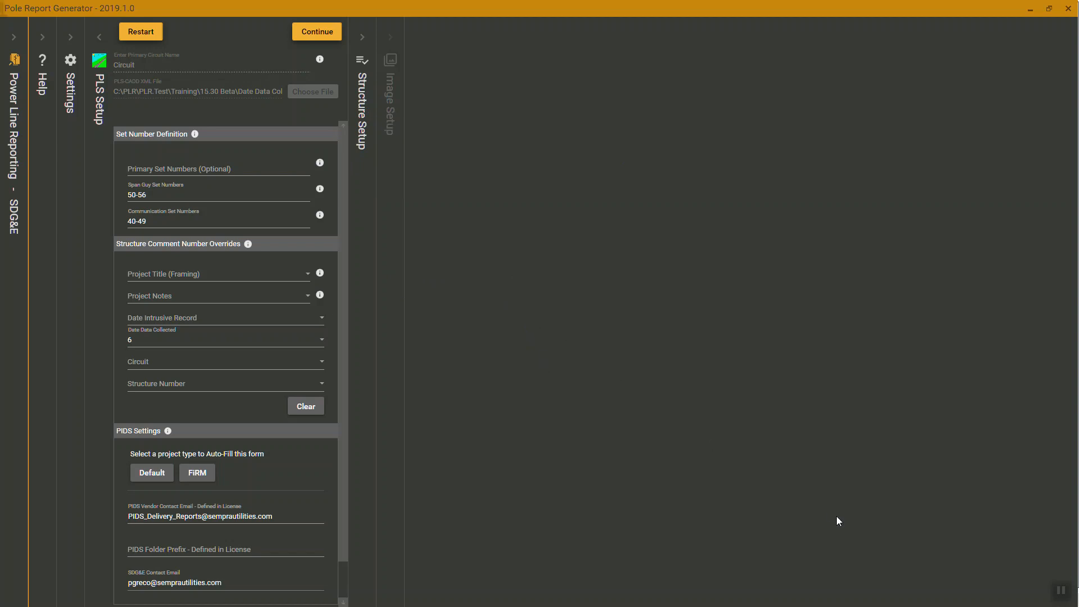
{"action": "left_click", "coordinate": [576, 384]}
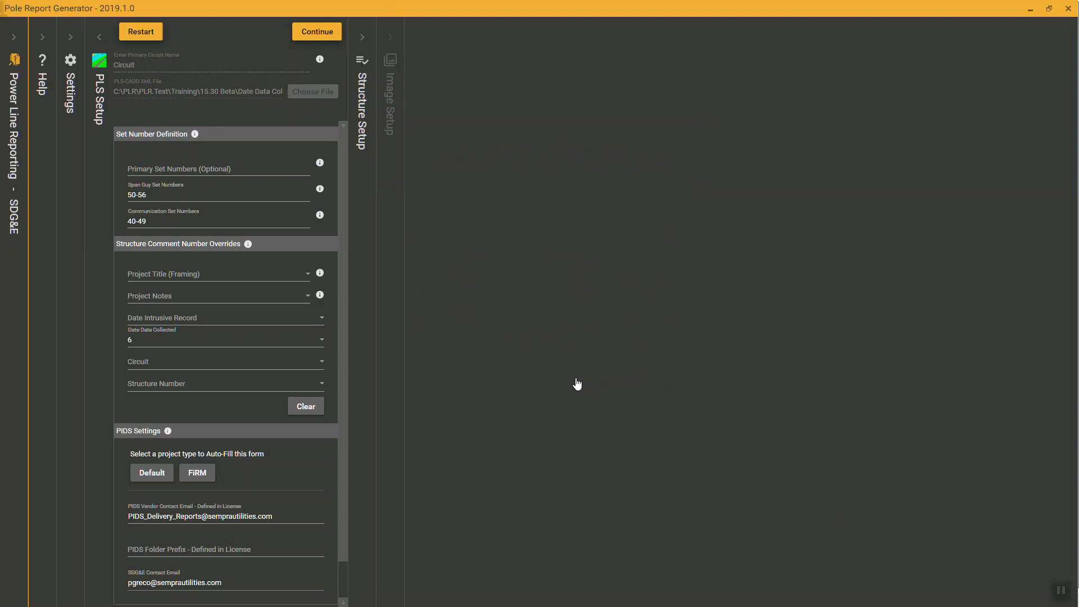
{"action": "left_click", "coordinate": [563, 328]}
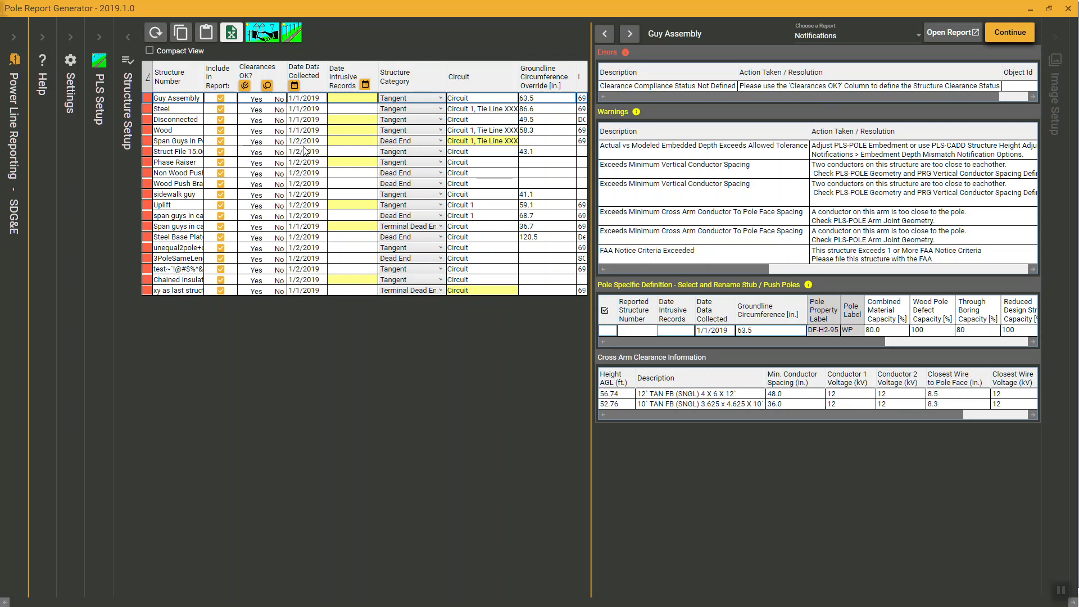
Mark clearances as OK for all structures, exclude Disconnected from the reports, and show the details of Span Guys In Pole
{"action": "left_click", "coordinate": [245, 85]}
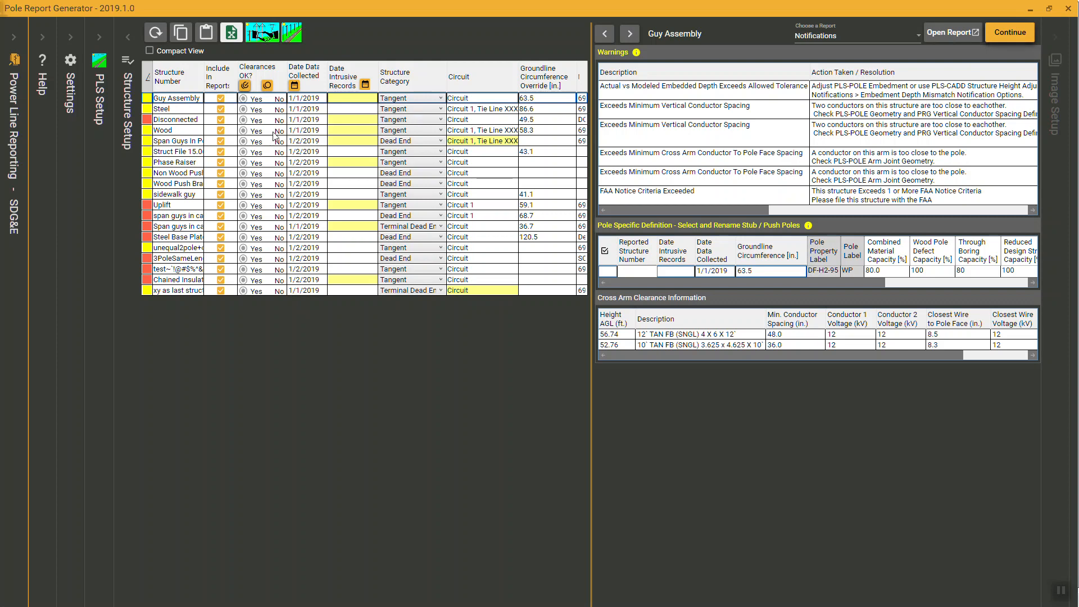
{"action": "left_click", "coordinate": [219, 123]}
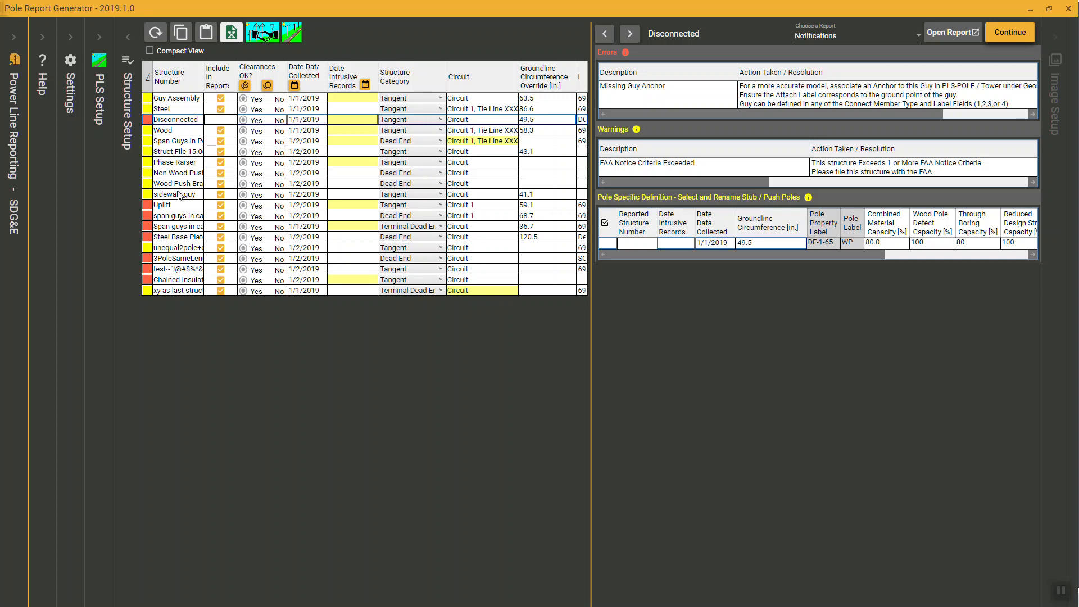
{"action": "left_click", "coordinate": [172, 142]}
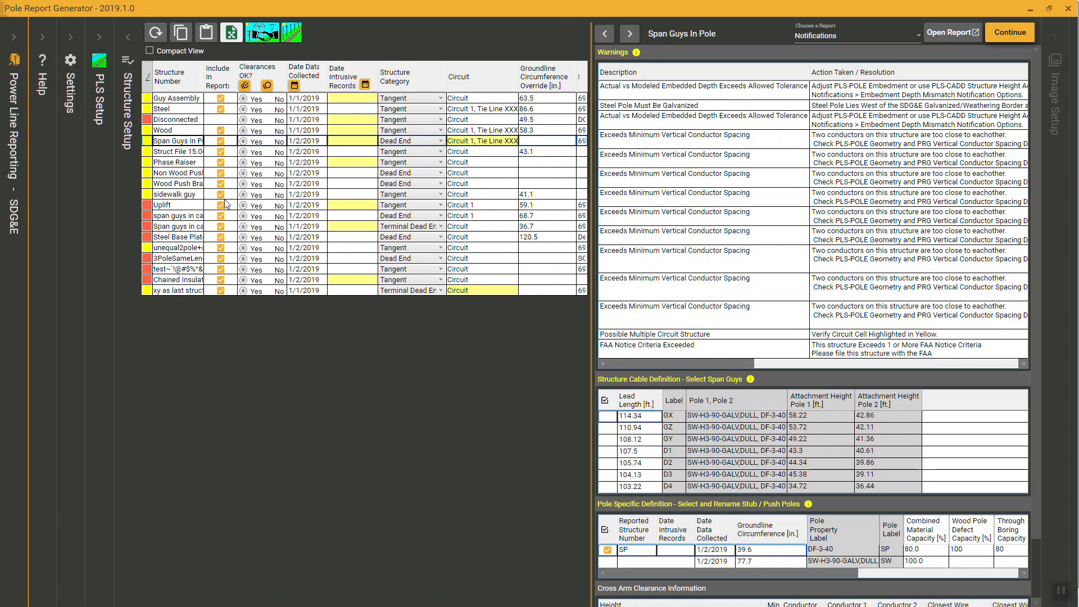
Switch to the Circuit.bls.Guy_Assembly_xy_as_last_structure.csv file in Excel and show its PIDS output folder beside it
{"action": "key", "text": "alt+Tab"}
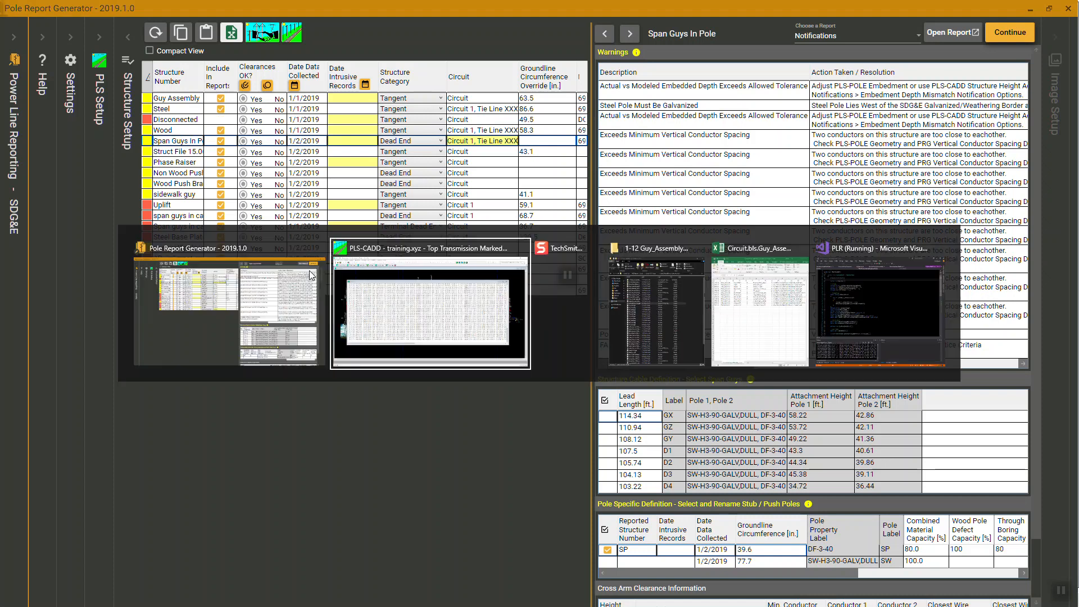
{"action": "key", "text": "alt+Tab"}
{"action": "key", "text": "alt+Tab"}
{"action": "key", "text": "alt+Tab"}
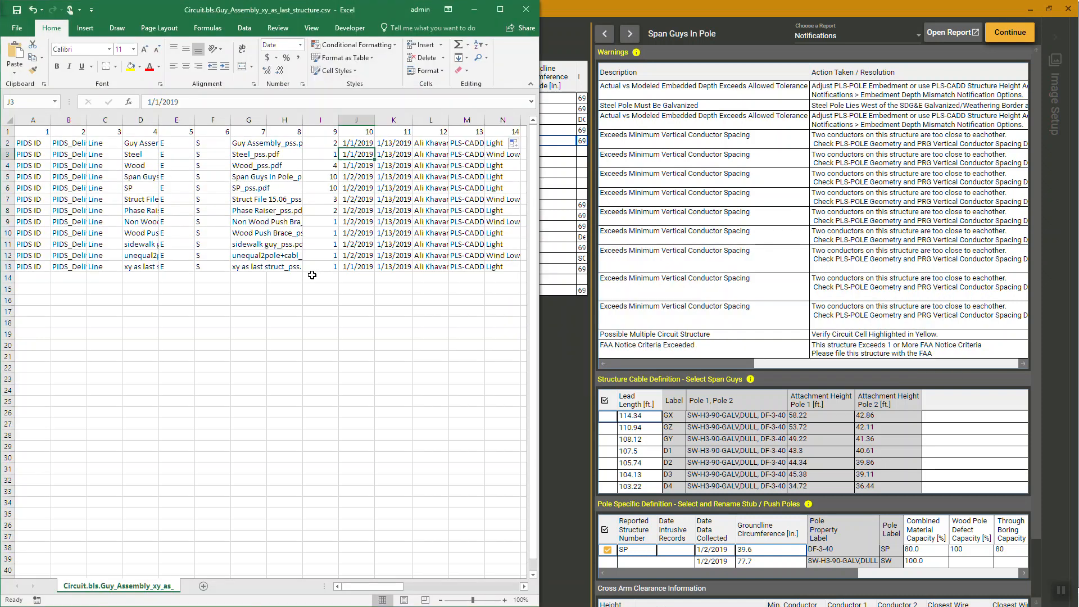
{"action": "key", "text": "alt+Tab"}
{"action": "key", "text": "alt+Tab"}
{"action": "key", "text": "alt+Tab"}
{"action": "key", "text": "alt+Tab"}
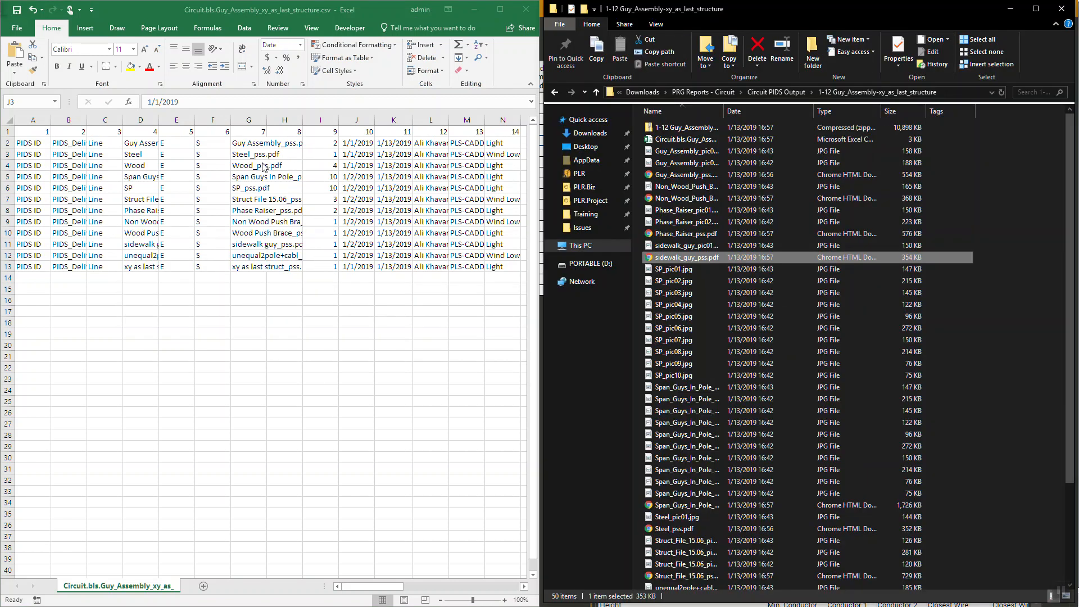
{"action": "key", "text": "alt+Tab"}
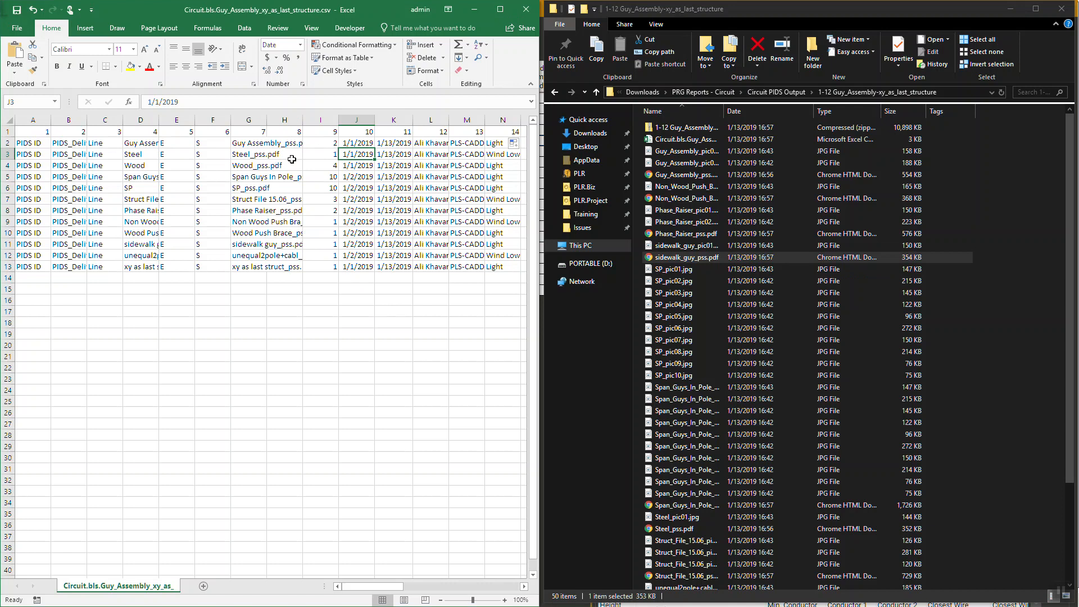
Widen column D of the CSV and compare the structure names in D2:D13 with the dates in J2:J13
{"action": "left_click_drag", "start_coordinate": [356, 143], "coordinate": [357, 265]}
{"action": "left_click_drag", "start_coordinate": [159, 120], "coordinate": [213, 120]}
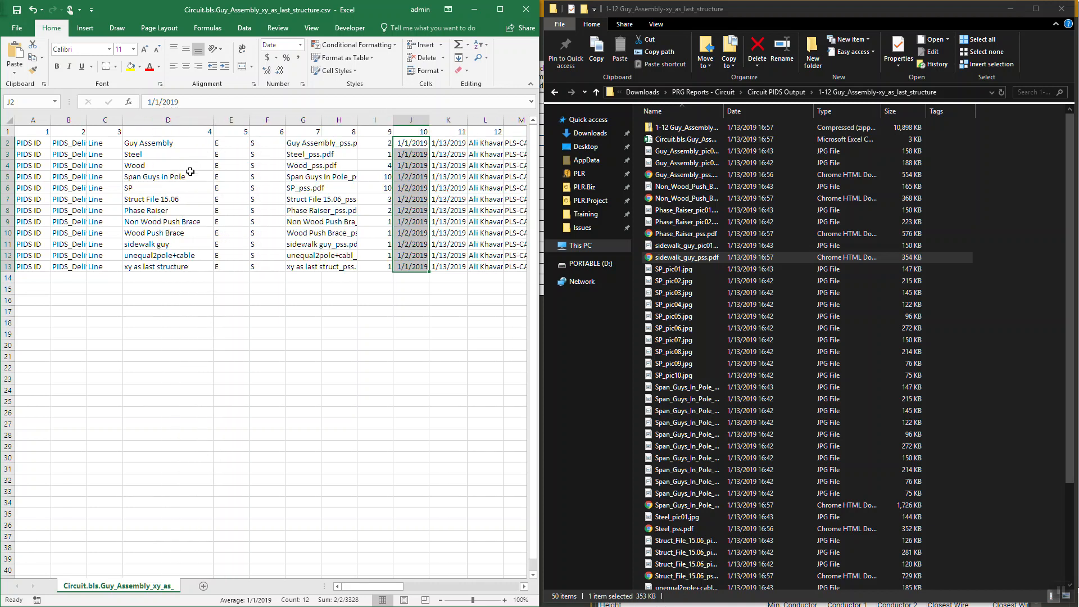
{"action": "left_click_drag", "start_coordinate": [151, 145], "coordinate": [151, 268]}
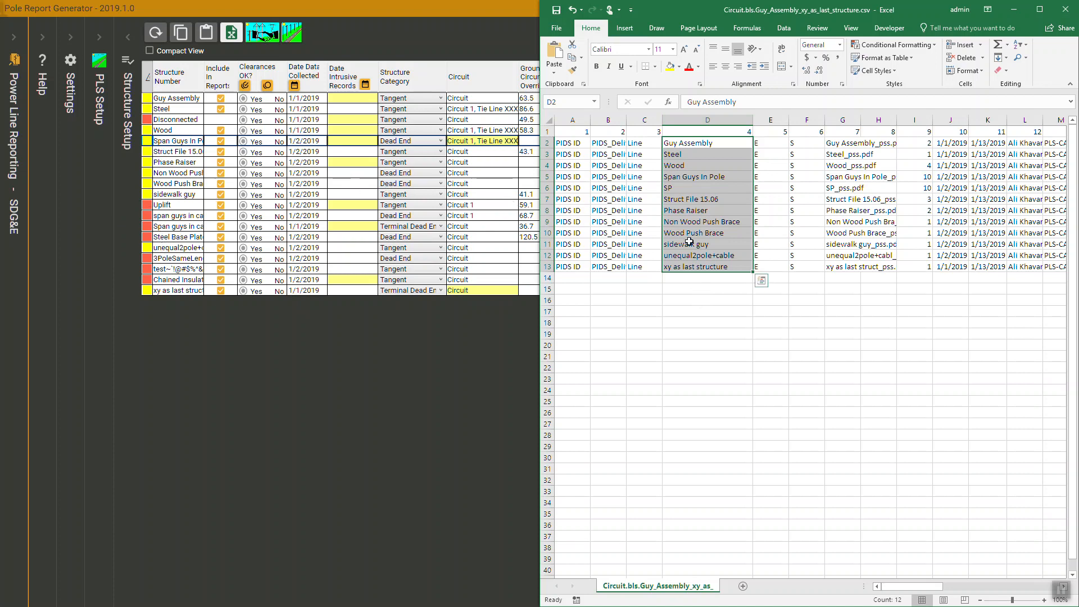
{"action": "left_click_drag", "start_coordinate": [953, 144], "coordinate": [956, 266]}
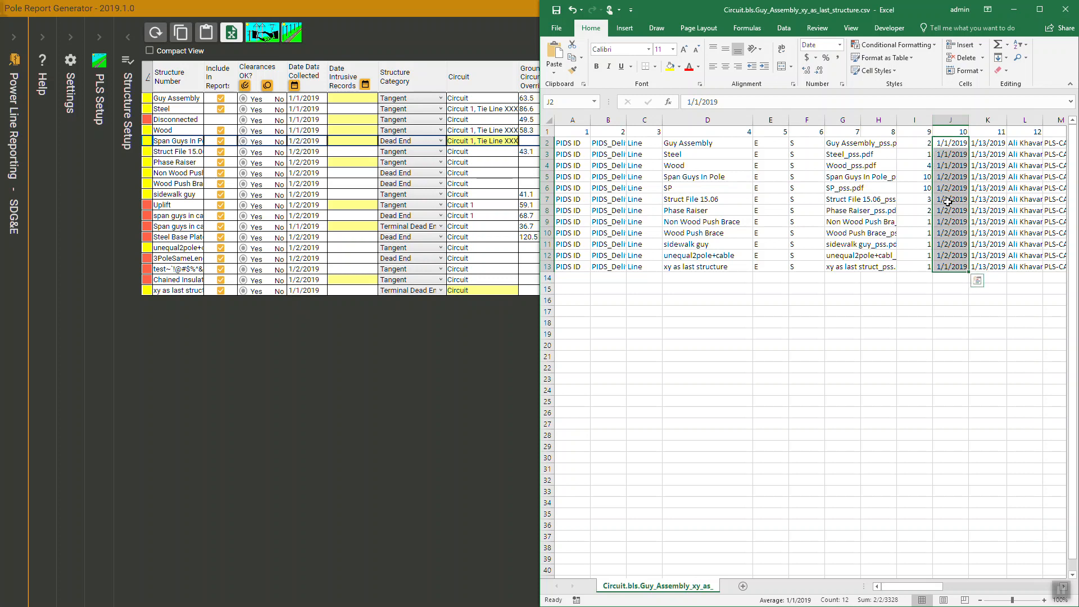
Return to Pole Report Generator and examine the stub pole's reported structure number and date under Span Guys In Pole
{"action": "key", "text": "alt+Tab"}
{"action": "key", "text": "alt+Tab"}
{"action": "key", "text": "alt+Tab"}
{"action": "key", "text": "alt+shift+Tab"}
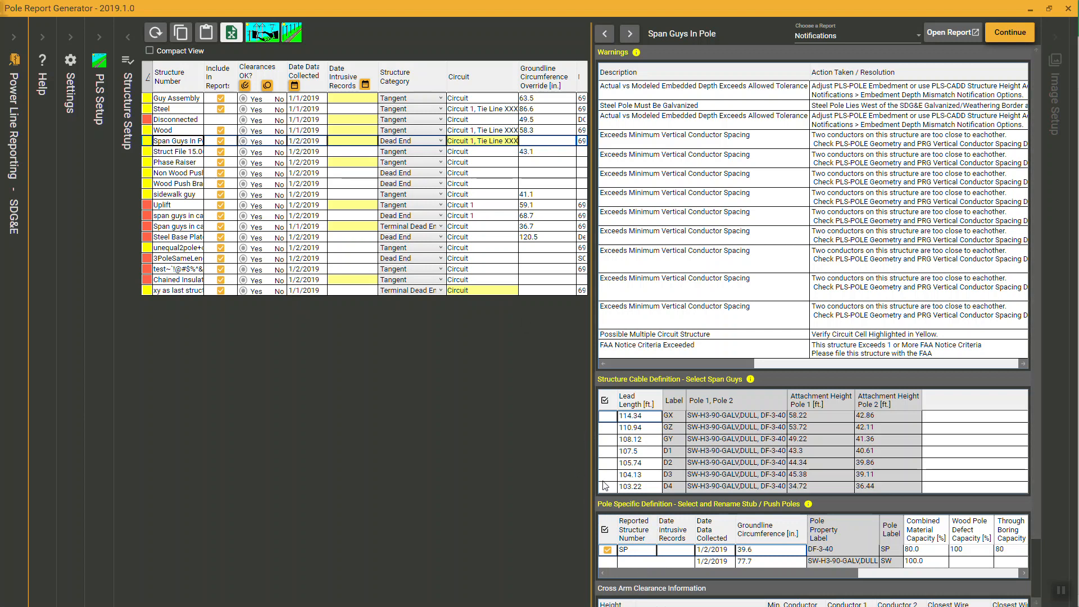
{"action": "left_click", "coordinate": [172, 142]}
{"action": "left_click", "coordinate": [635, 559]}
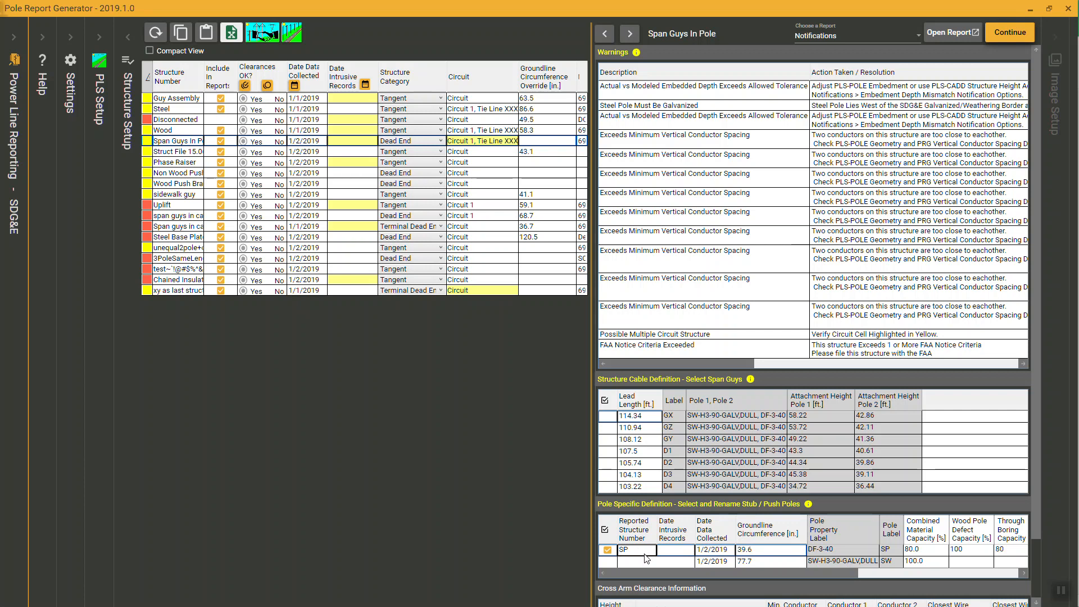
Switch to the CSV in Excel and compare the Span Guys In Pole and SP rows, including their dates in column J
{"action": "key", "text": "alt+Tab"}
{"action": "key", "text": "alt+Tab"}
{"action": "key", "text": "alt+shift+Tab"}
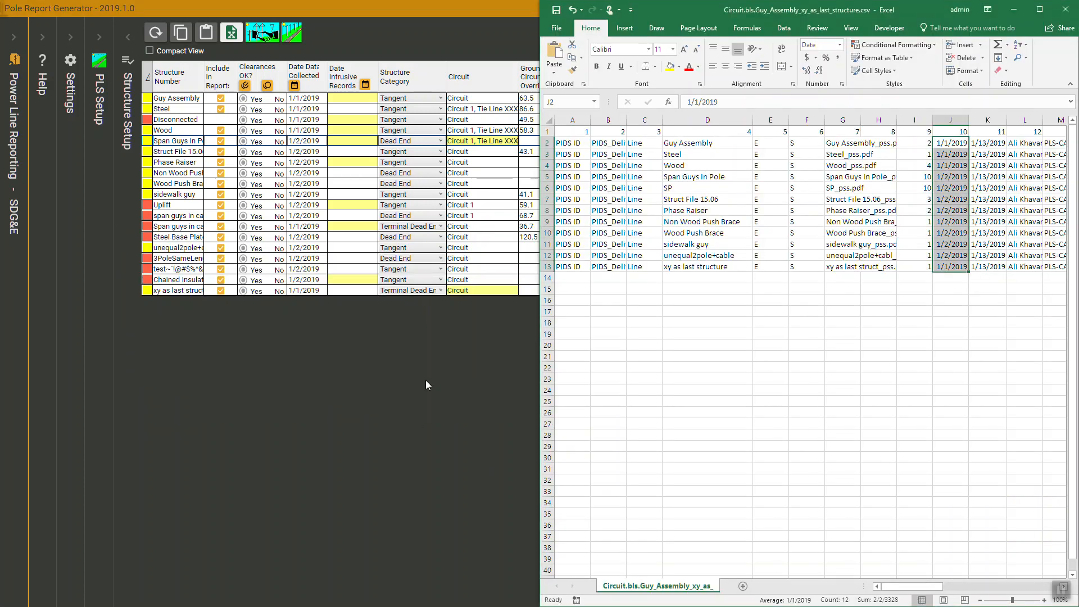
{"action": "left_click", "coordinate": [677, 178]}
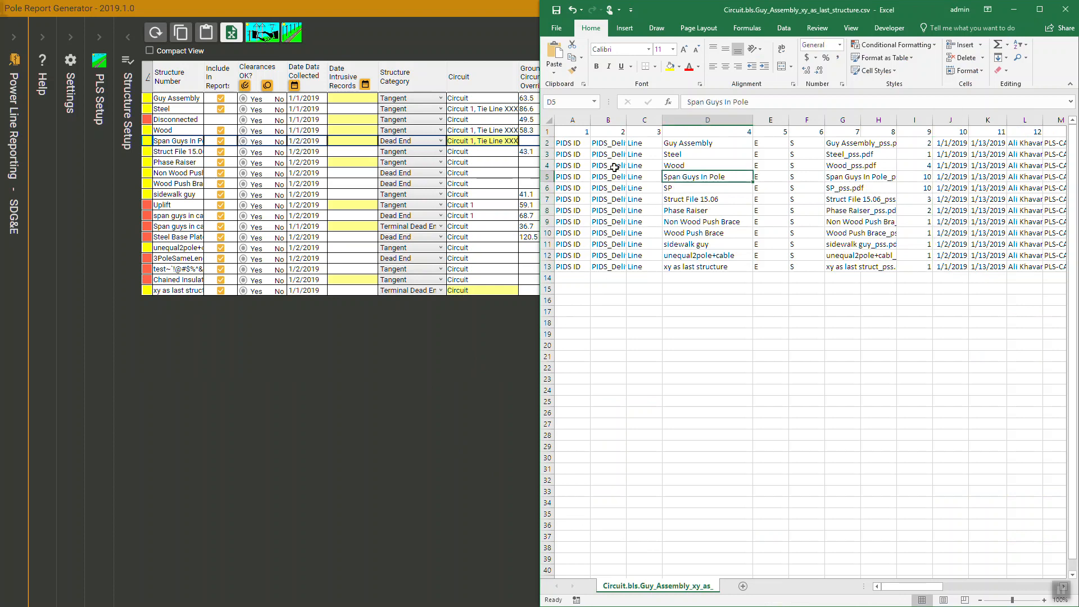
{"action": "left_click", "coordinate": [709, 189]}
{"action": "left_click", "coordinate": [681, 176]}
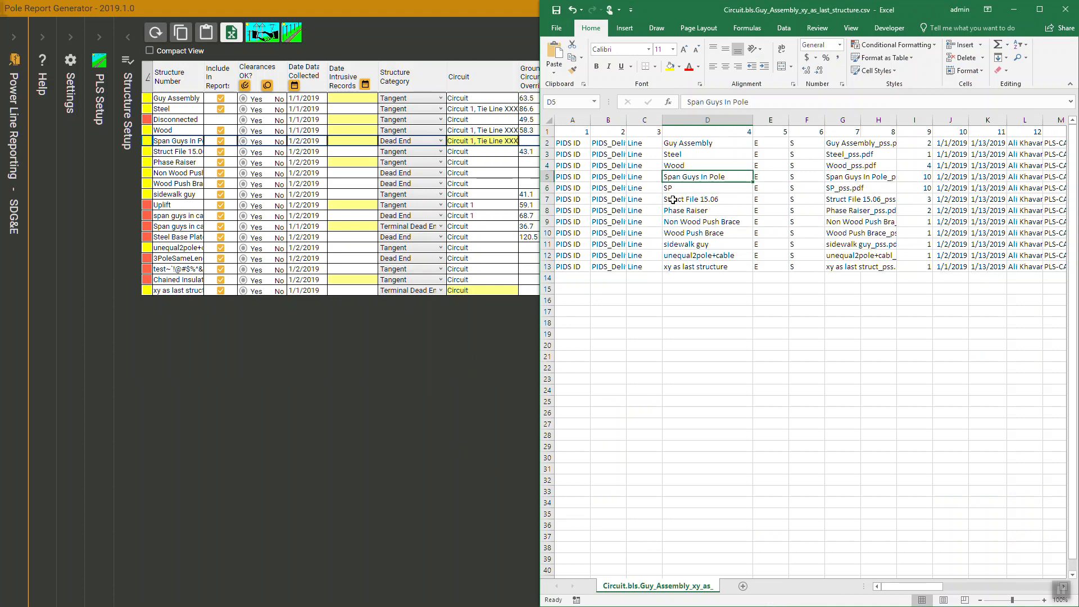
{"action": "left_click", "coordinate": [946, 190]}
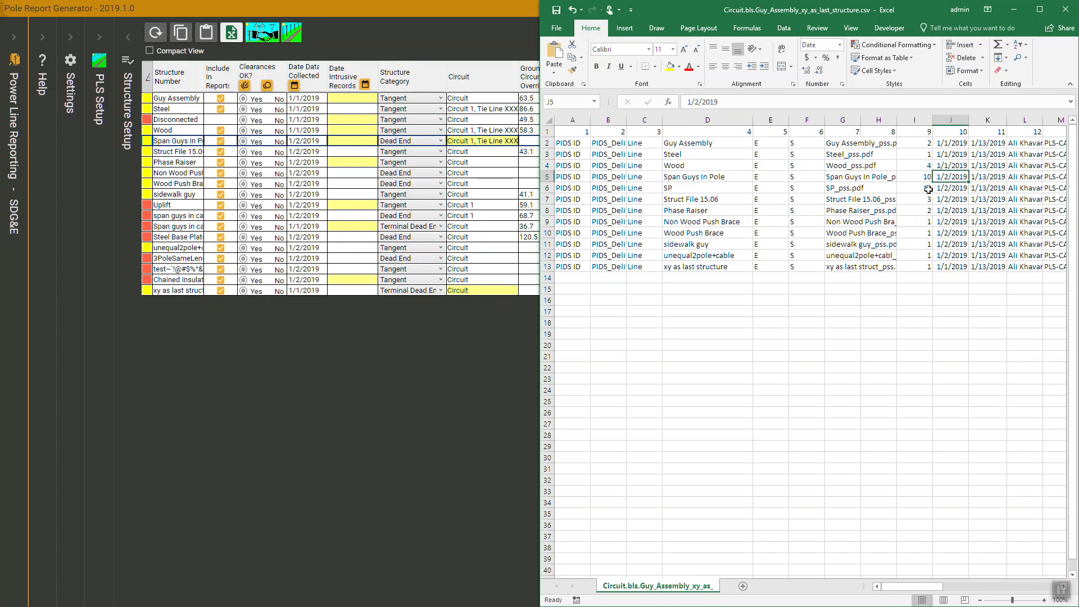
Return to Pole Report Generator, set stub pole SP's Date Data Collected to 1/3/2019, and reopen the Span Guys In Pole details
{"action": "left_click", "coordinate": [467, 370]}
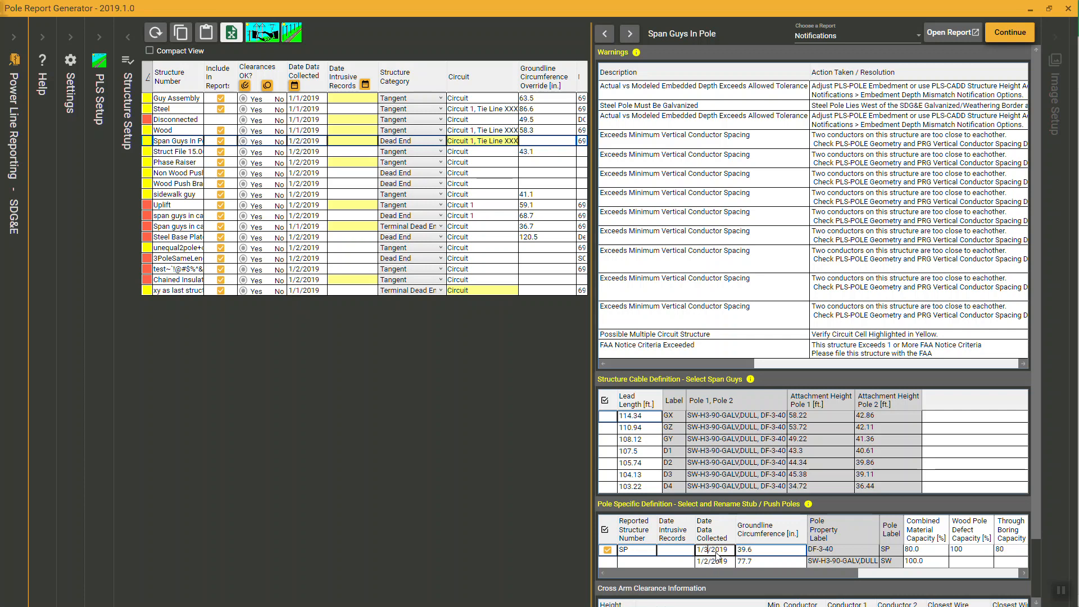
{"action": "key", "text": "Return"}
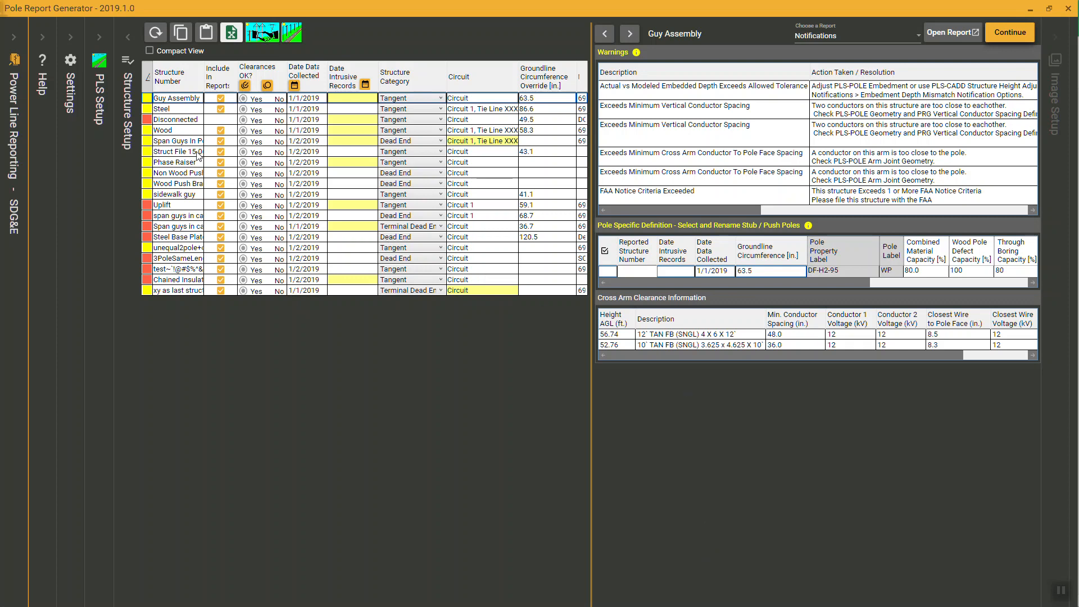
{"action": "left_click", "coordinate": [174, 141]}
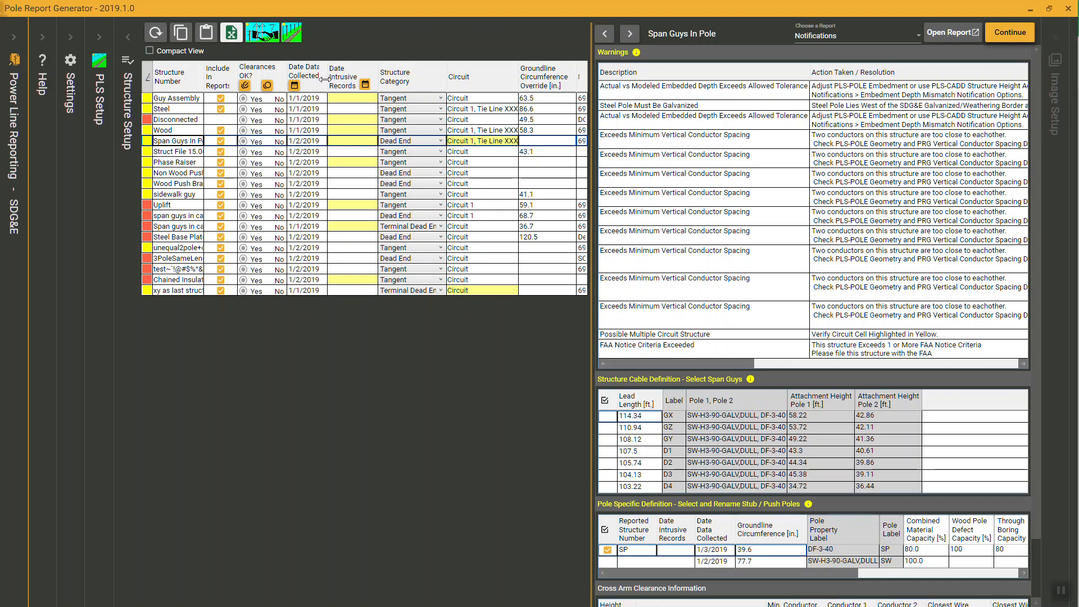
Show the Guy Assembly structure's details and examine its Date Data Collected value
{"action": "left_click", "coordinate": [220, 98]}
{"action": "left_click", "coordinate": [302, 99]}
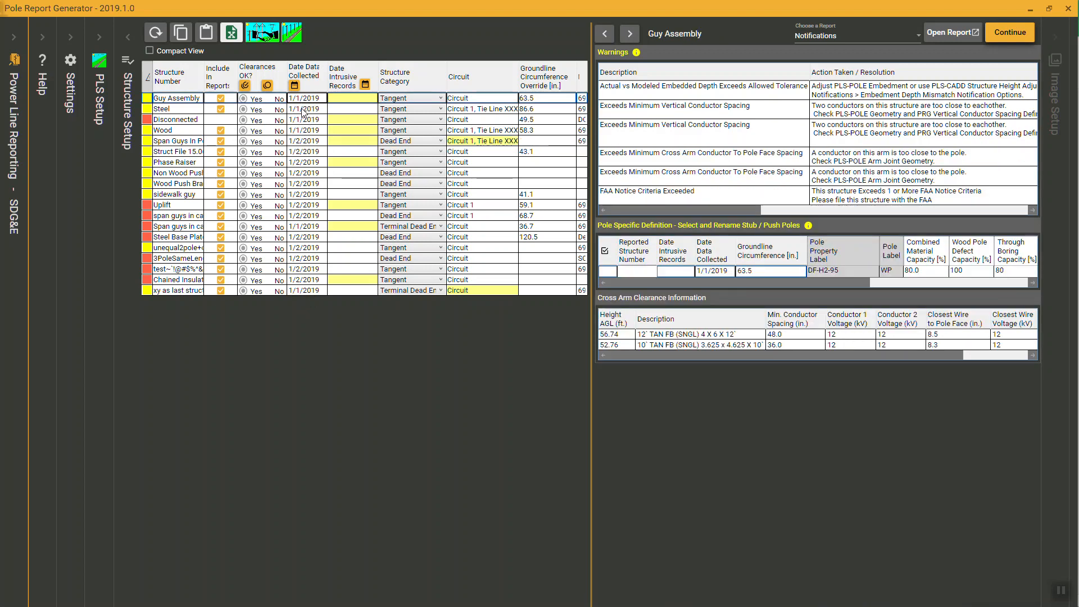